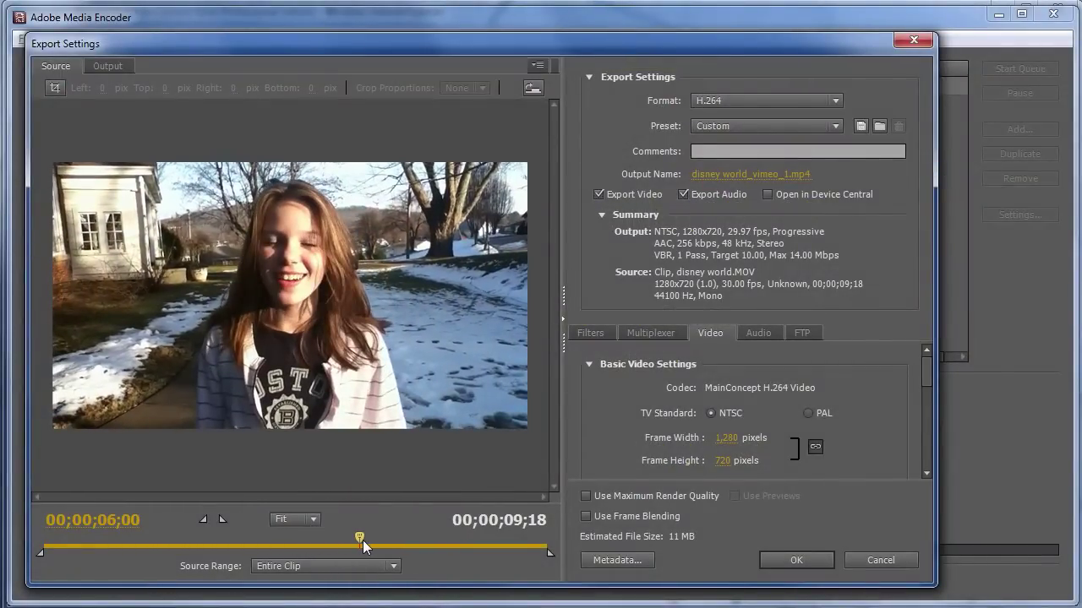
# Step: Move the Source timeline playhead from 06;00 to frame 00;00;06;10
pyautogui.moveTo(362, 537); pyautogui.dragTo(378, 536)
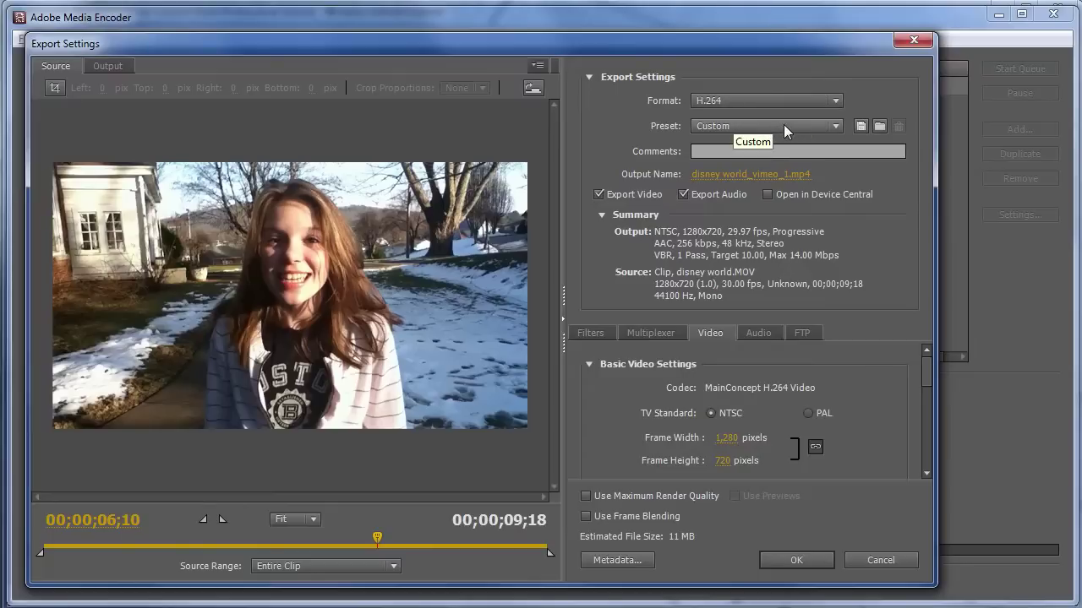
# Step: Show the export preset list, with Vimeo HD, Vimeo SD and YouTube options
pyautogui.click(784, 124)
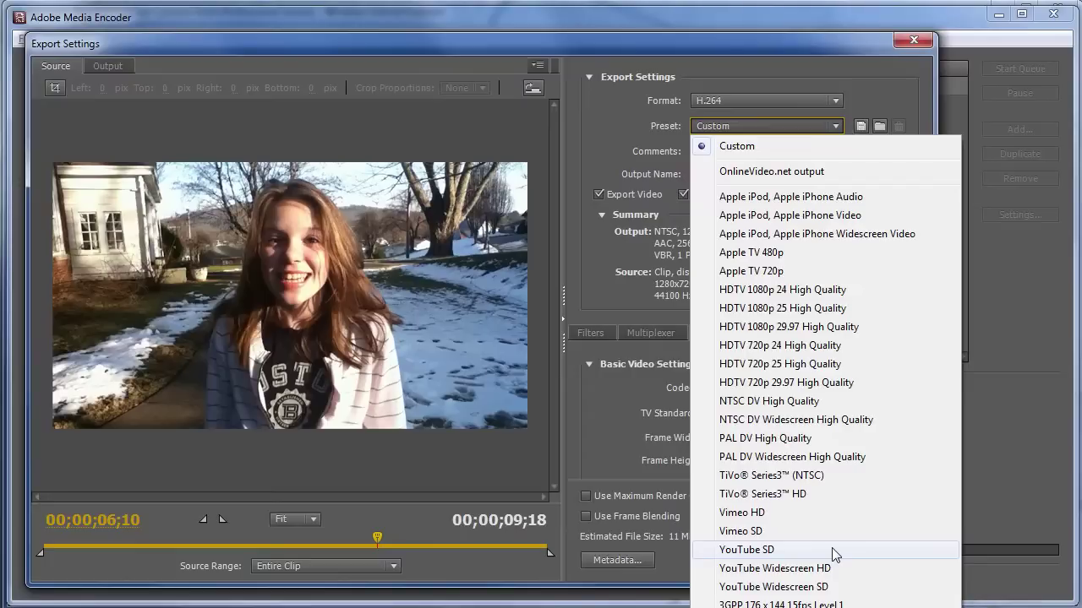
# Step: Apply Vimeo HD and raise the bitrate to 10.5 Mbps target, 14 Mbps maximum
pyautogui.click(742, 513)
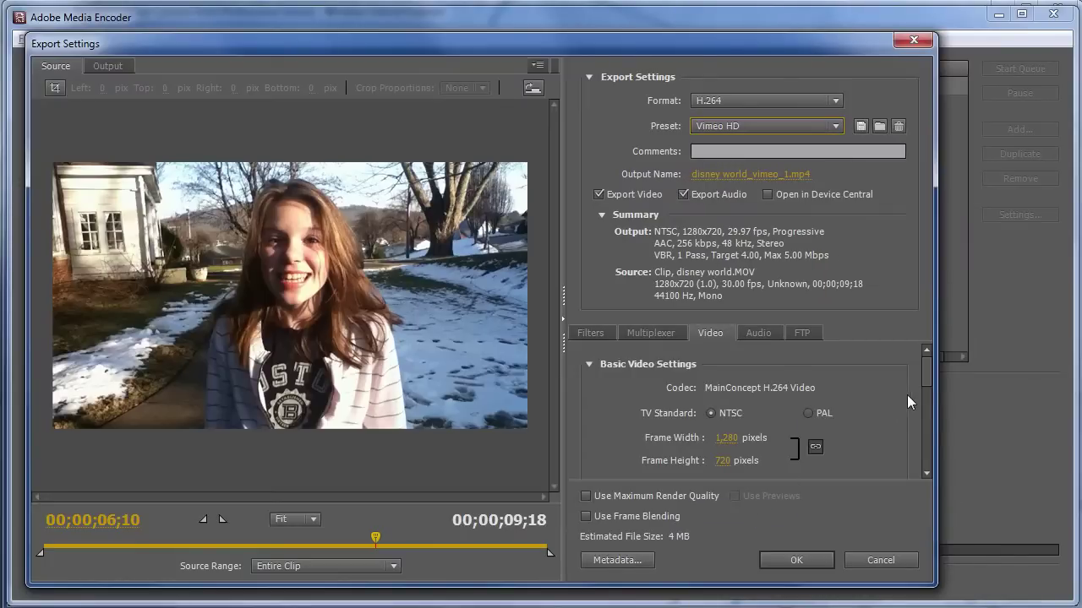
pyautogui.moveTo(932, 378); pyautogui.dragTo(928, 388)
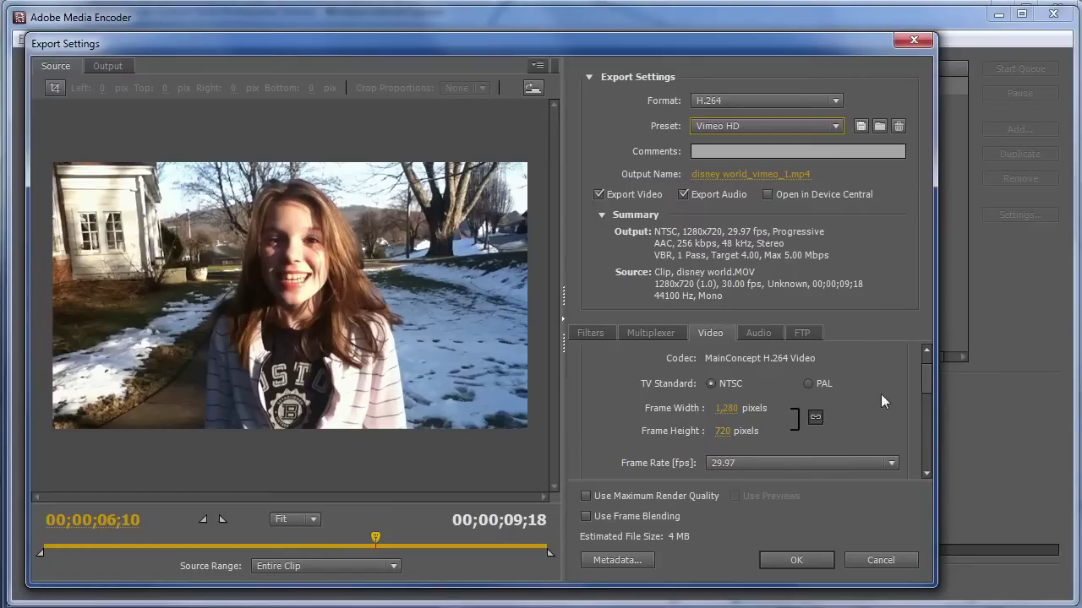
pyautogui.moveTo(924, 380); pyautogui.dragTo(926, 446)
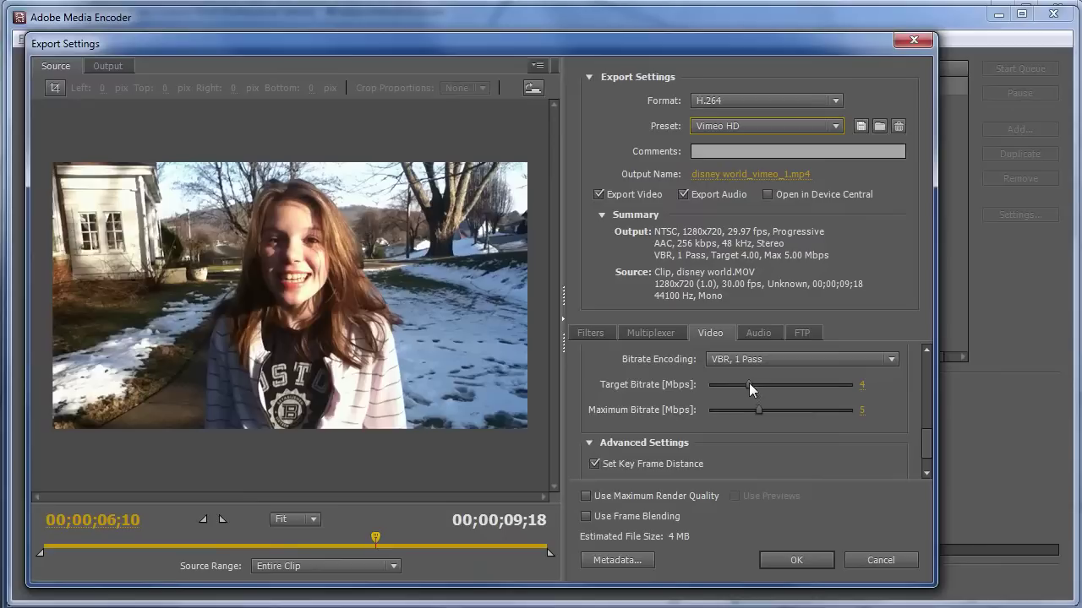
pyautogui.moveTo(748, 382); pyautogui.dragTo(819, 409)
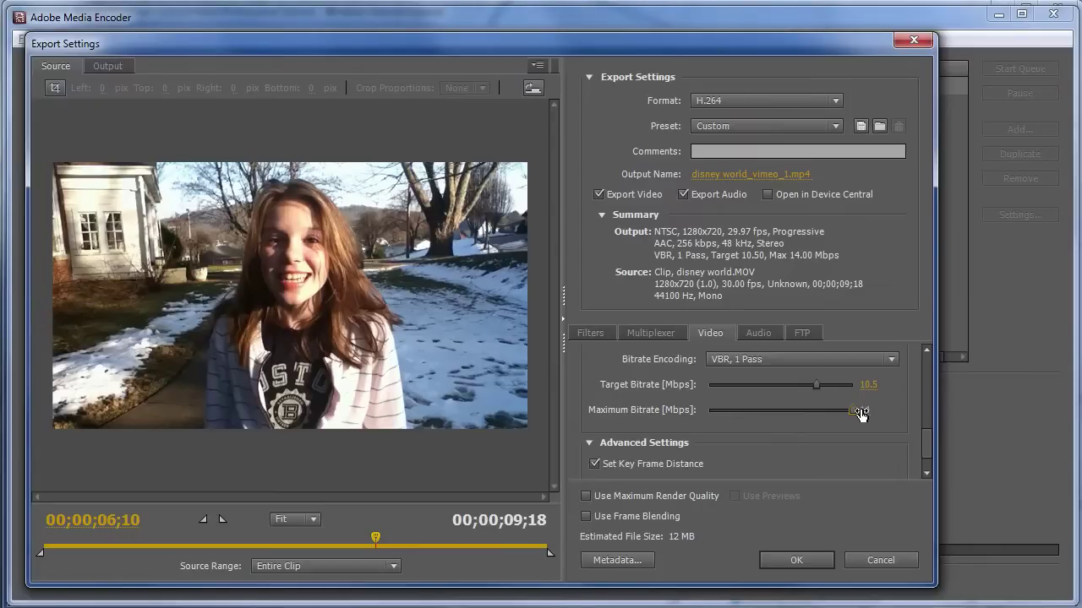
pyautogui.click(767, 128)
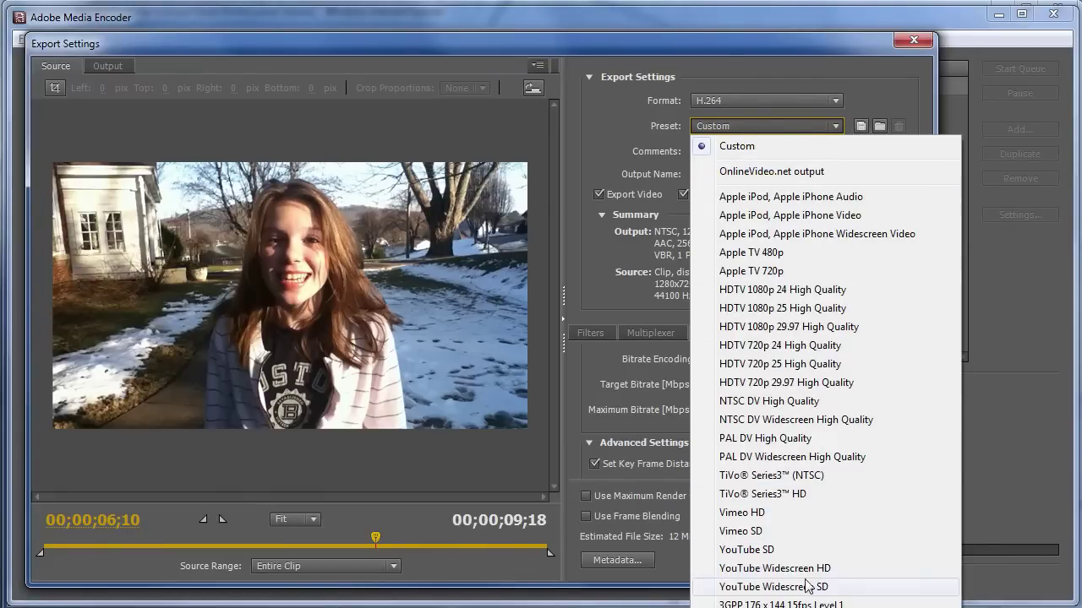
# Step: Apply YouTube Widescreen HD with bitrate raised to 10.52 Mbps target, 14.46 Mbps maximum
pyautogui.click(852, 574)
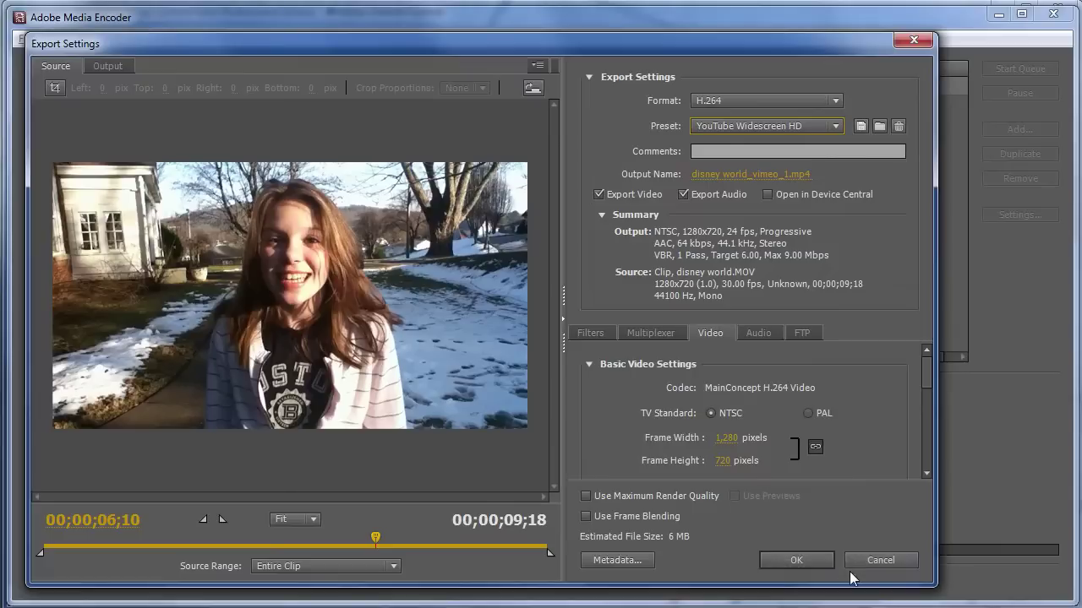
pyautogui.moveTo(925, 371); pyautogui.dragTo(907, 445)
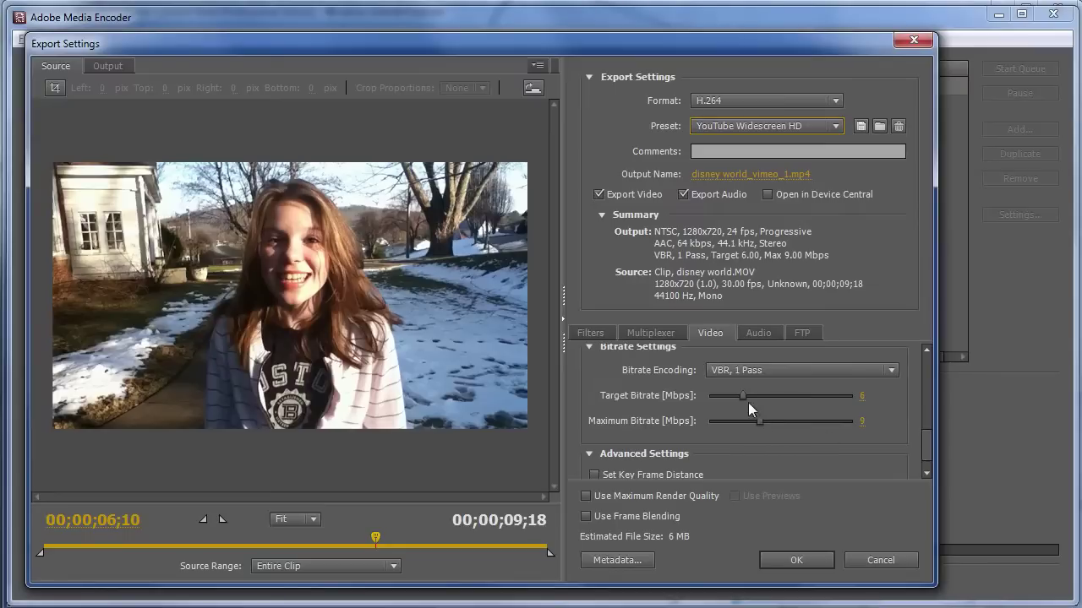
pyautogui.moveTo(737, 391); pyautogui.dragTo(769, 394)
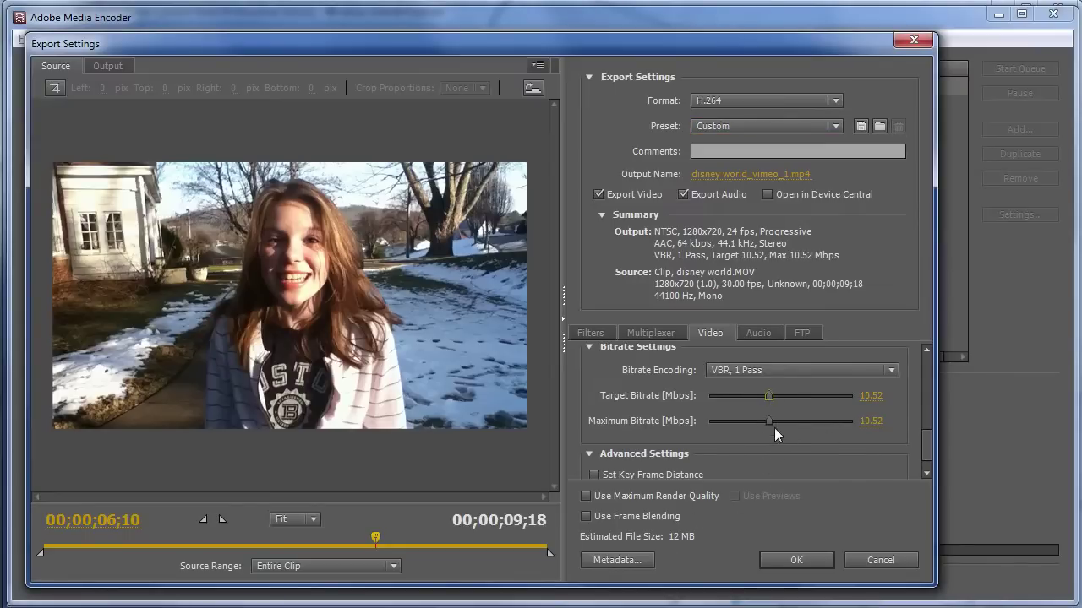
pyautogui.moveTo(771, 422); pyautogui.dragTo(796, 420)
pyautogui.click(752, 125)
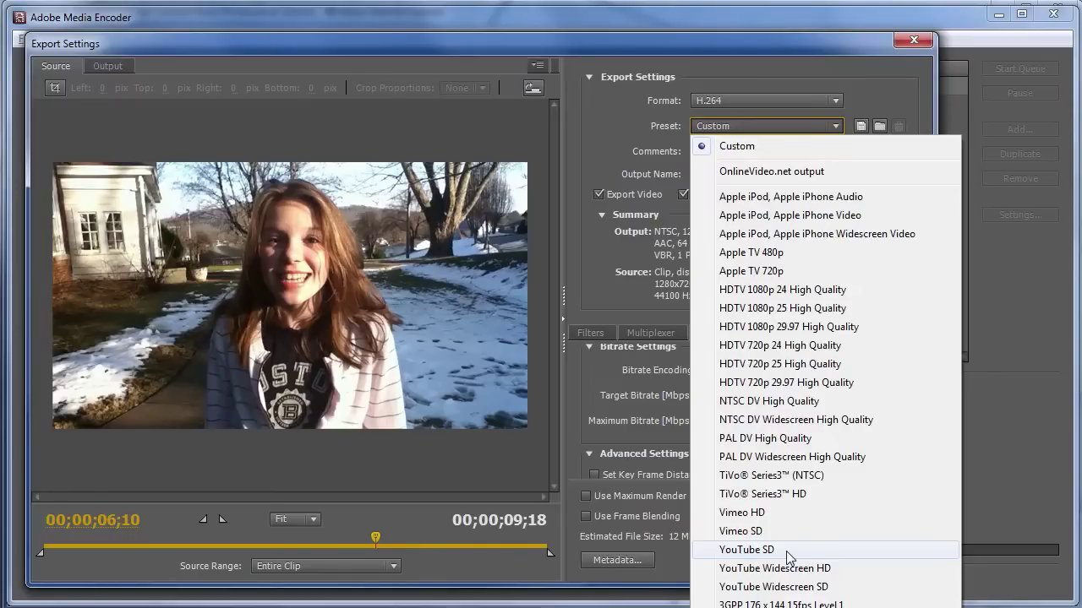
# Step: Apply YouTube SD (640x480, 3/6 Mbps) and compare its letterboxed output with the source frame
pyautogui.click(785, 551)
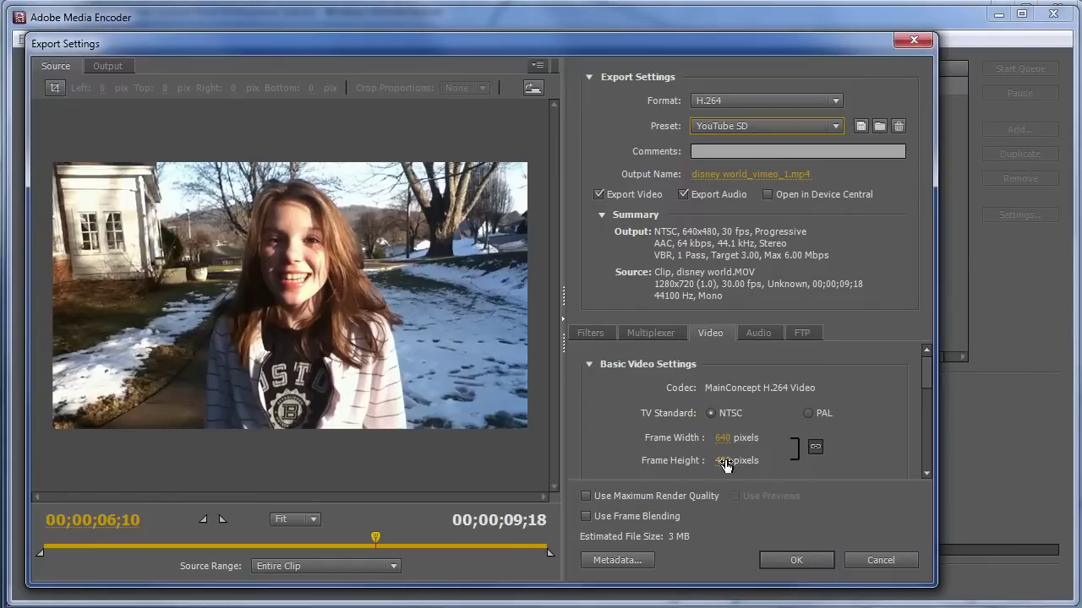
pyautogui.click(108, 66)
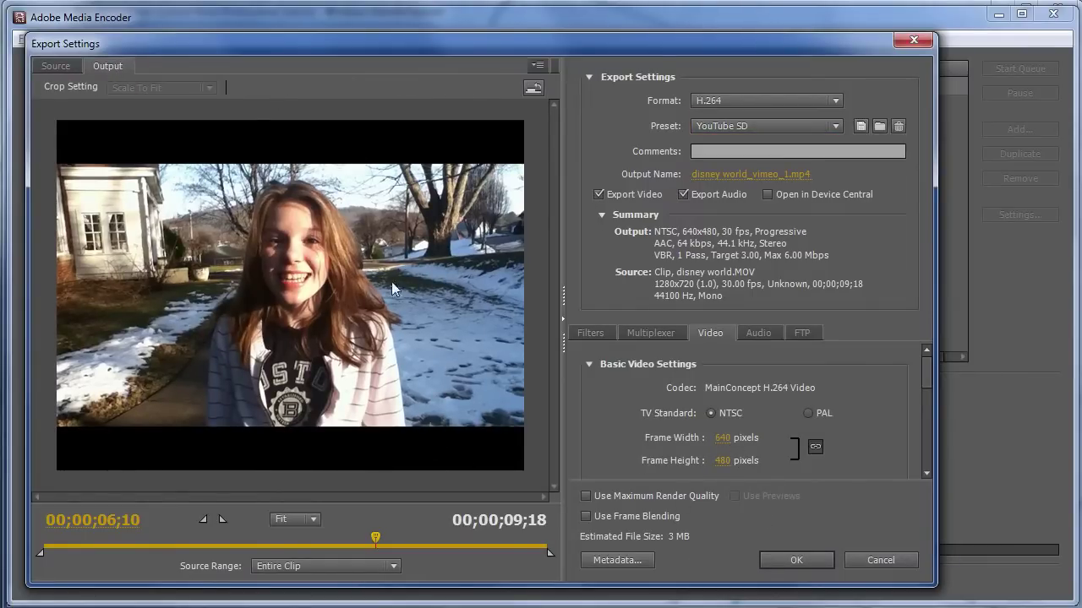
pyautogui.click(57, 68)
pyautogui.click(98, 64)
pyautogui.click(49, 65)
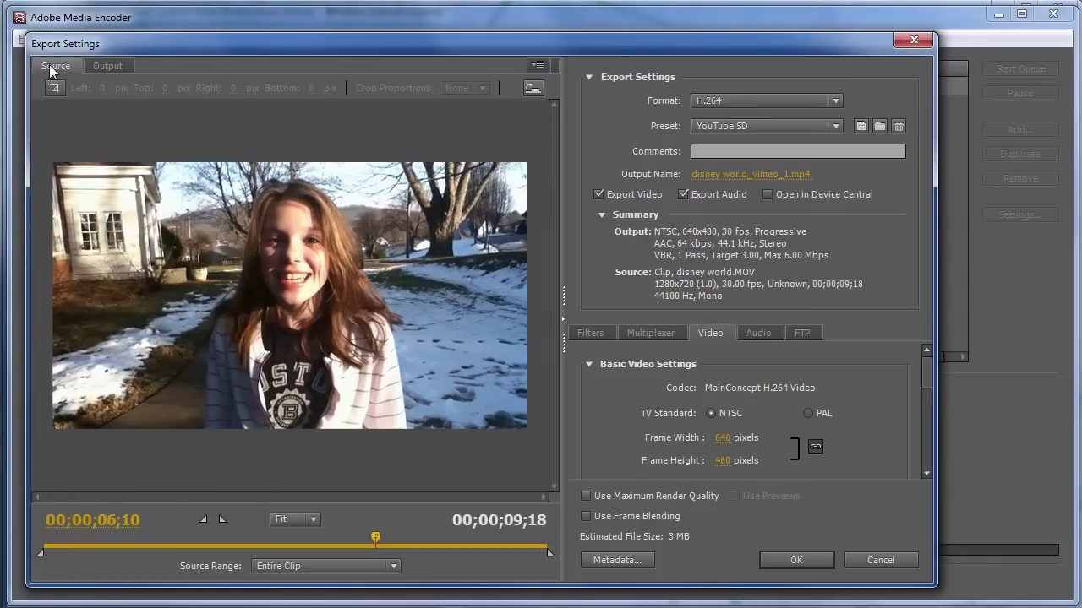
pyautogui.click(99, 64)
pyautogui.click(62, 67)
pyautogui.click(98, 66)
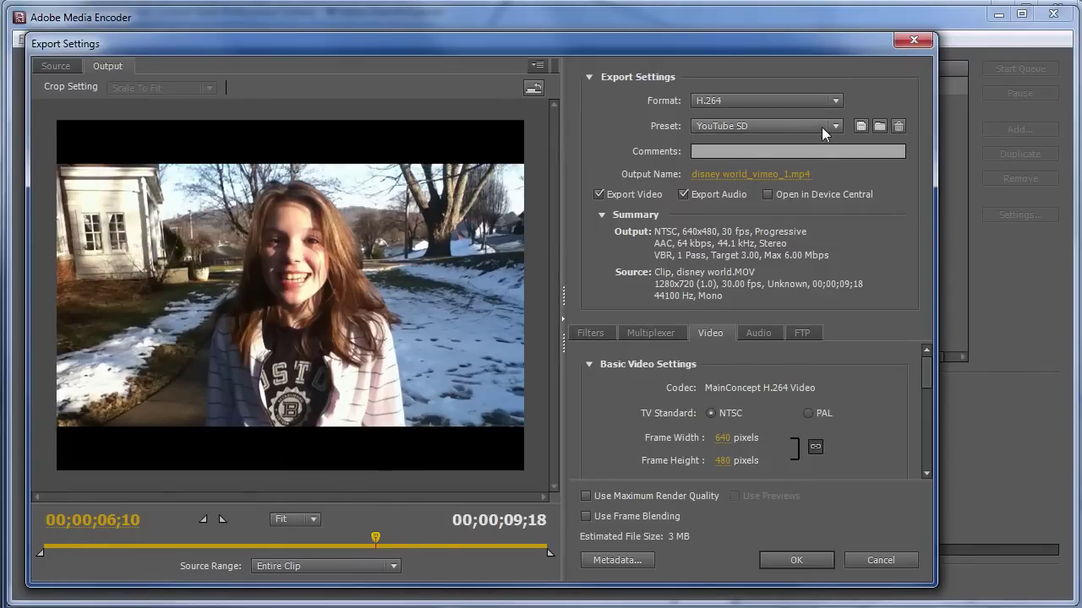
pyautogui.click(778, 126)
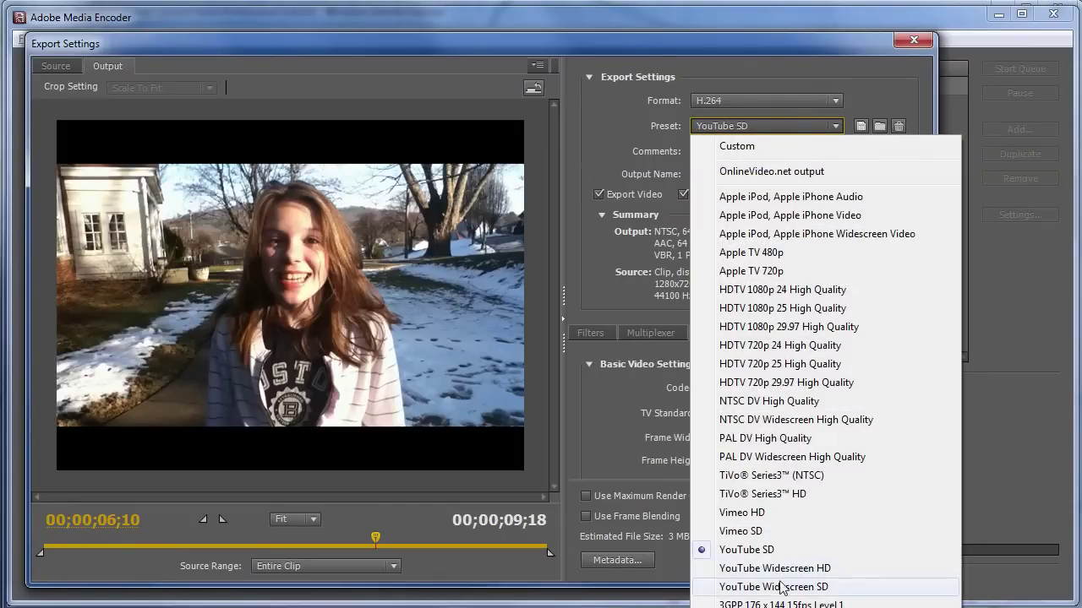
# Step: Apply YouTube Widescreen SD at 640x360 with 5.36 Mbps target, 9.01 Mbps maximum bitrate
pyautogui.click(803, 594)
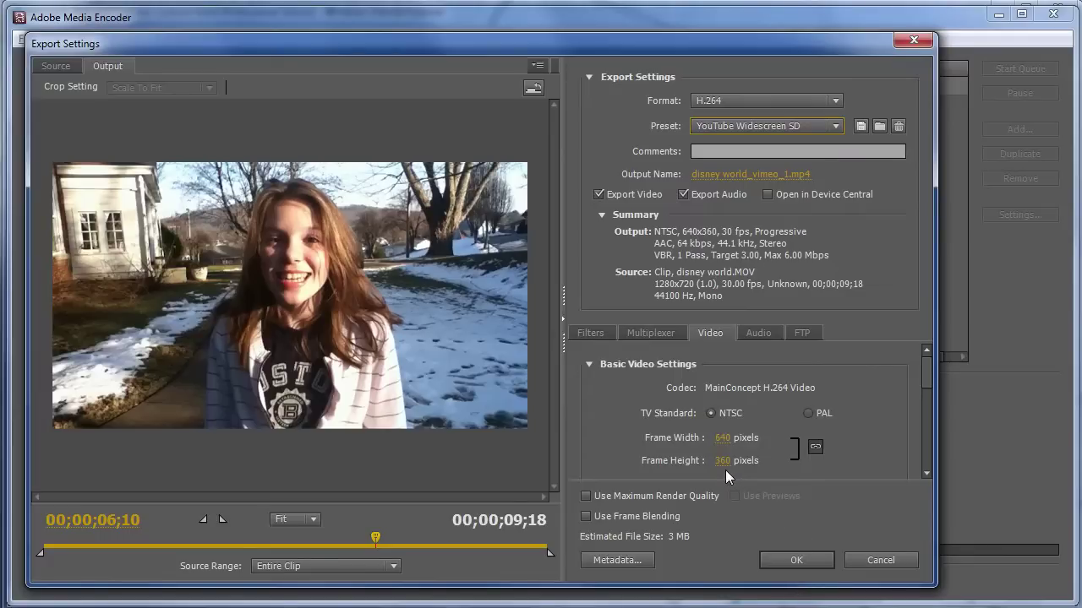
pyautogui.moveTo(923, 384); pyautogui.dragTo(923, 456)
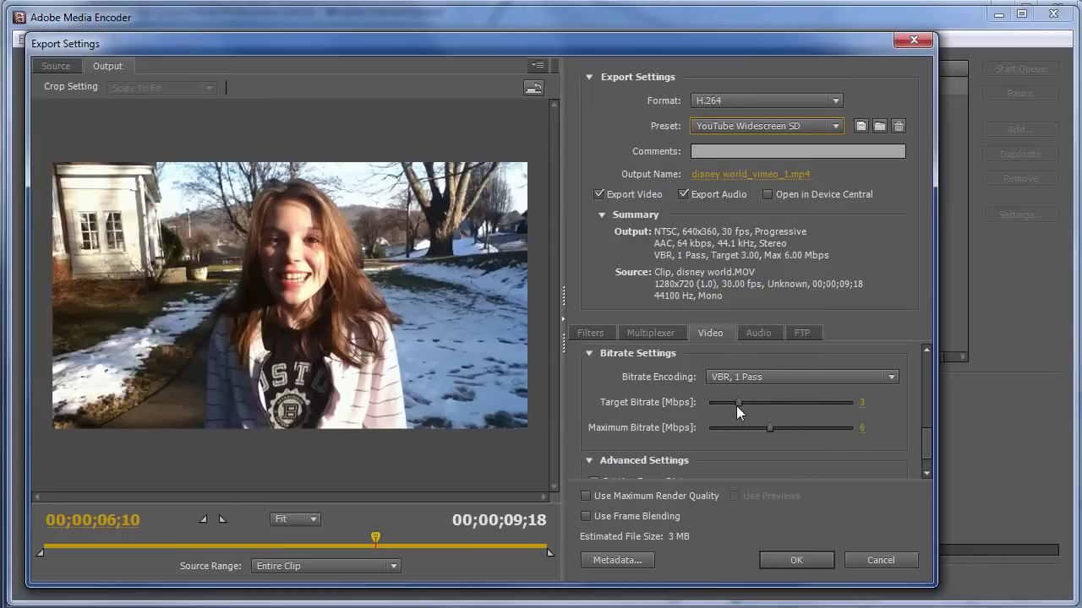
pyautogui.moveTo(736, 406); pyautogui.dragTo(800, 428)
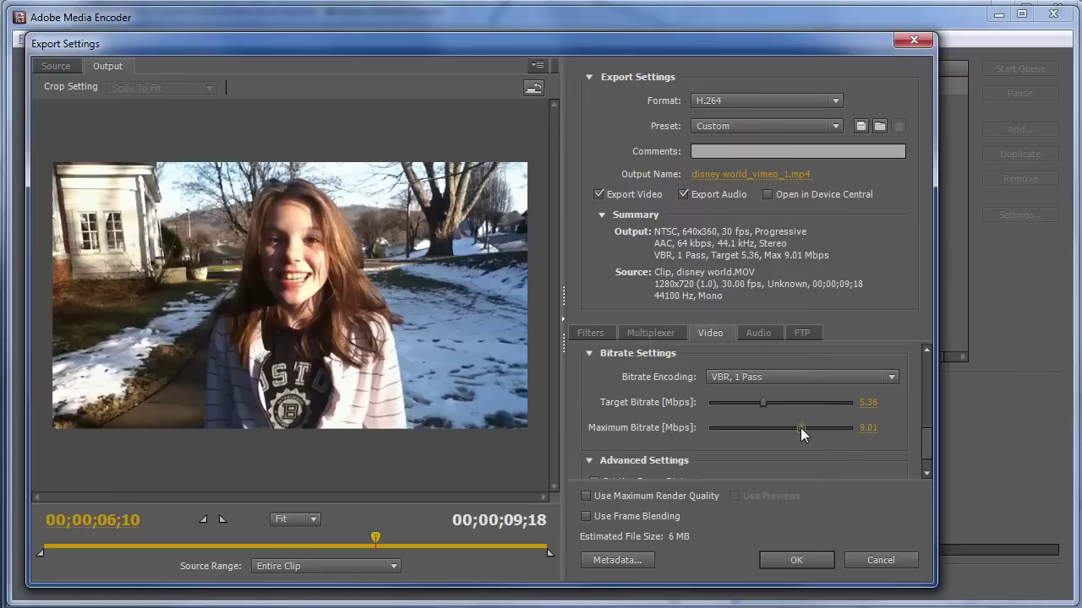
pyautogui.click(786, 125)
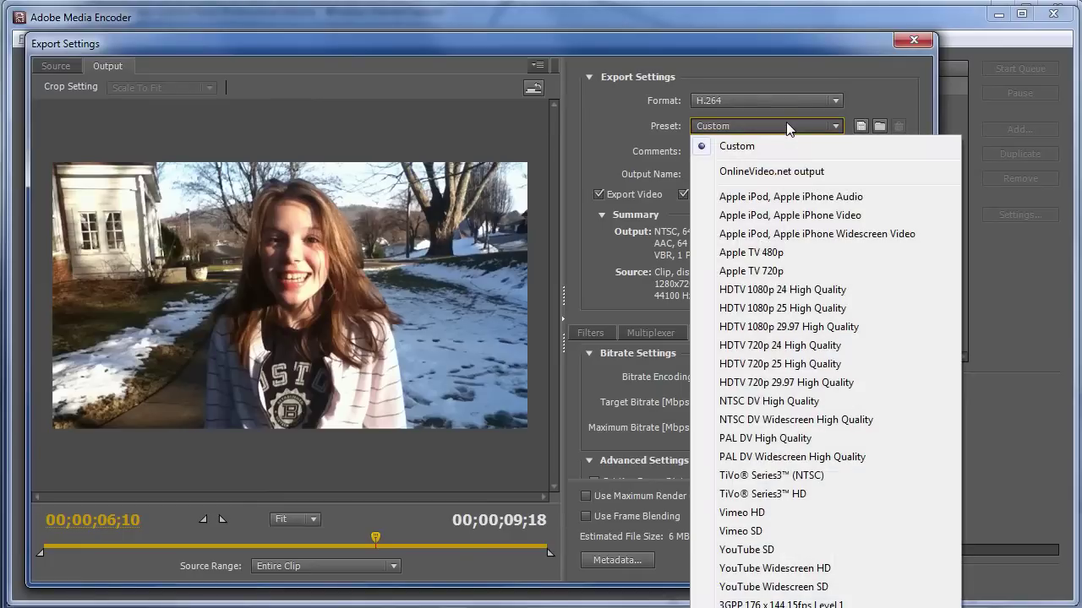
# Step: Apply Apple TV 720p and set bitrate to 10 Mbps target, 14 Mbps maximum
pyautogui.click(784, 270)
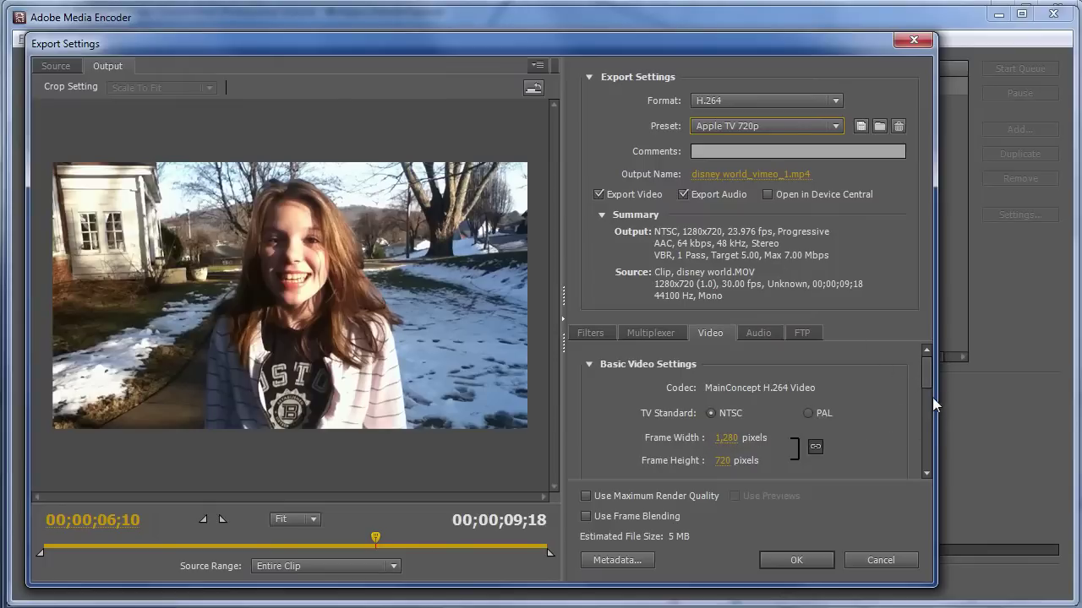
pyautogui.moveTo(926, 382); pyautogui.dragTo(927, 457)
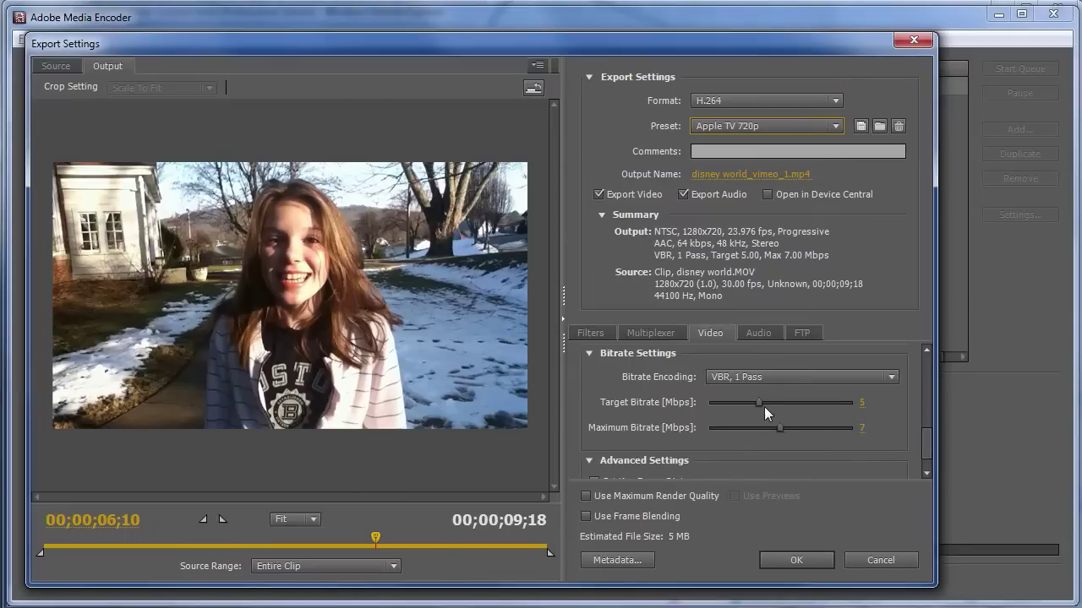
pyautogui.click(862, 403)
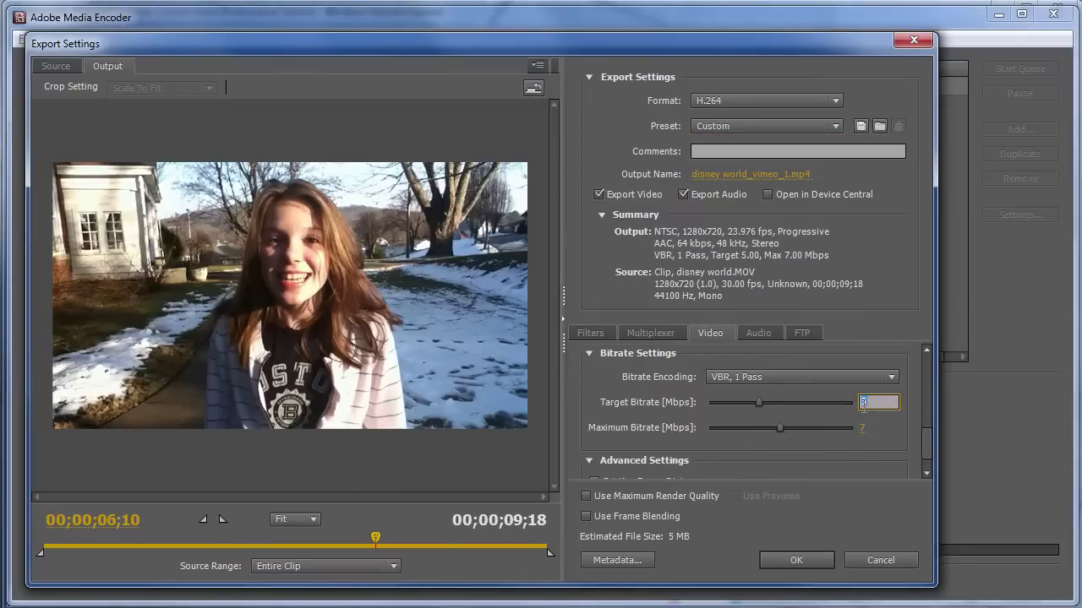
pyautogui.write('10')
pyautogui.press('Return')
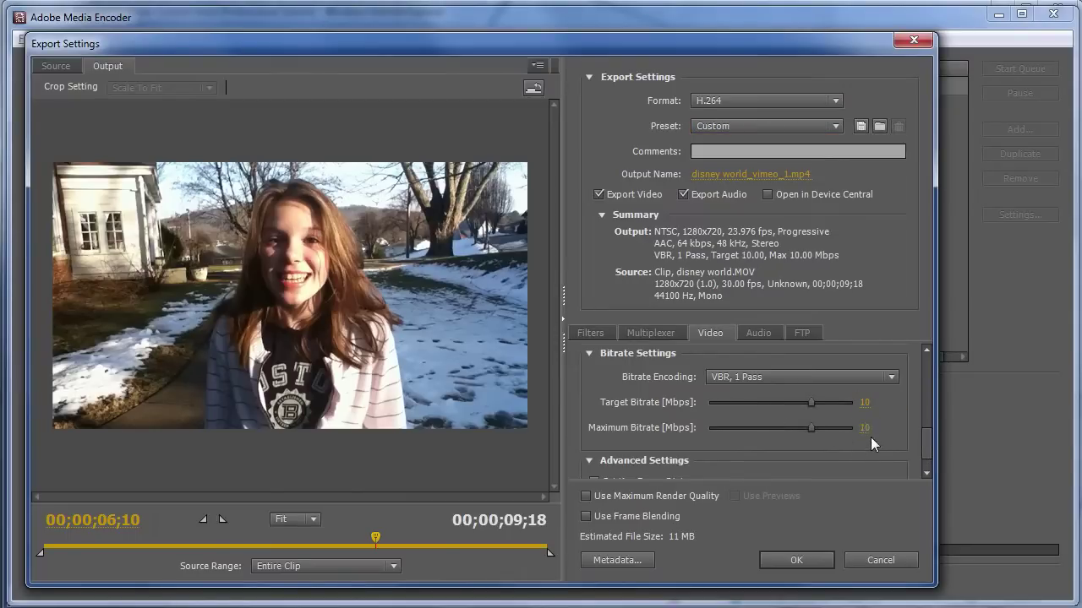
pyautogui.write('15')
pyautogui.press('Return')
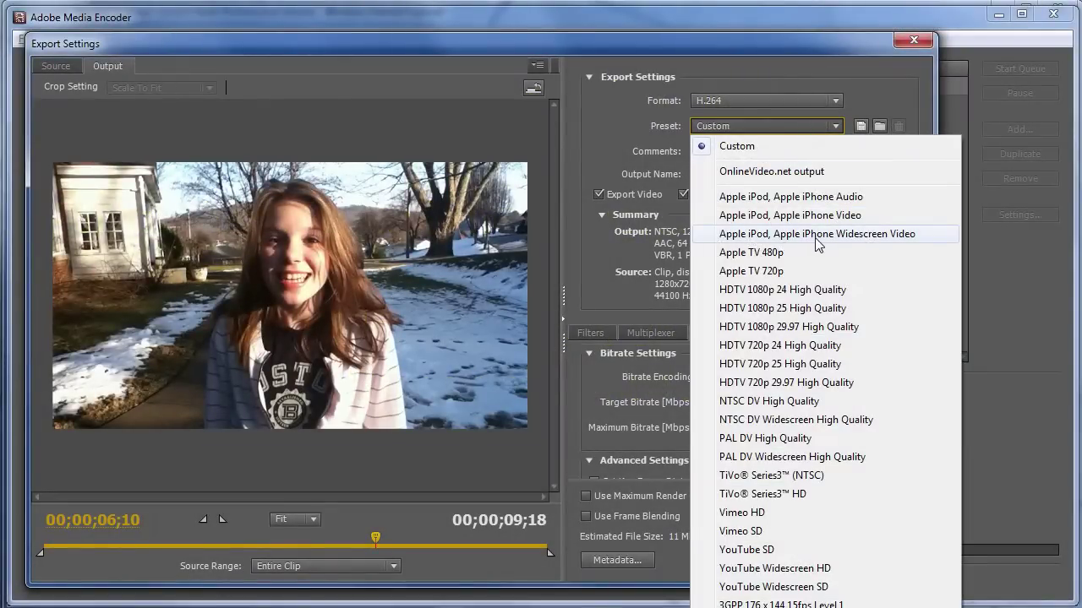
# Step: Apply the Apple iPod, Apple iPhone Widescreen Video preset (480x270, 128 kbps audio)
pyautogui.click(862, 238)
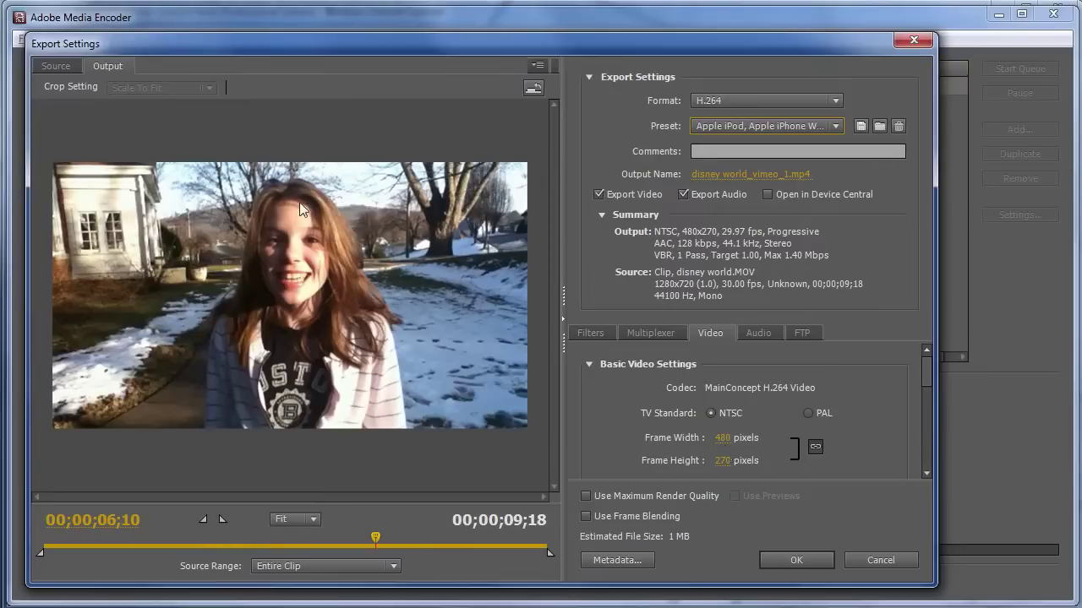
# Step: Set the output frame width to 640, giving 640x360 output
pyautogui.click(104, 68)
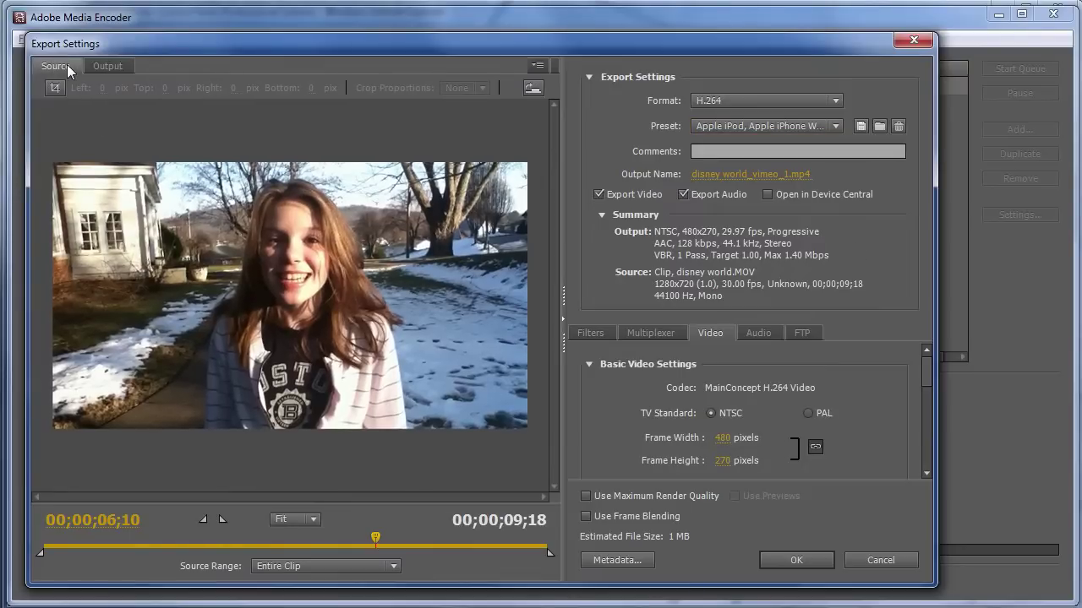
pyautogui.click(722, 438)
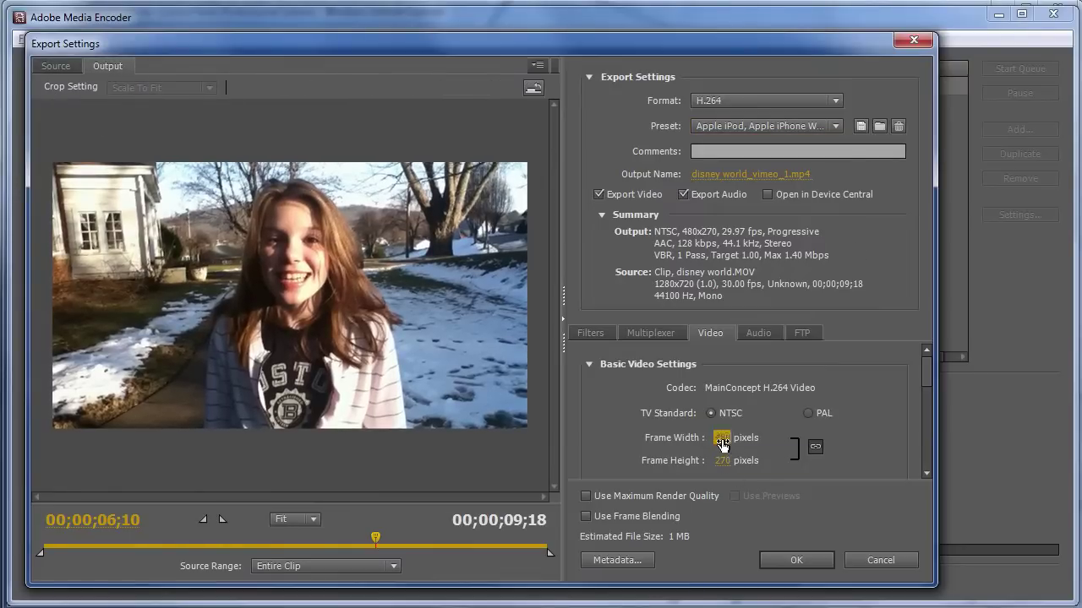
pyautogui.write('640')
pyautogui.press('Tab')
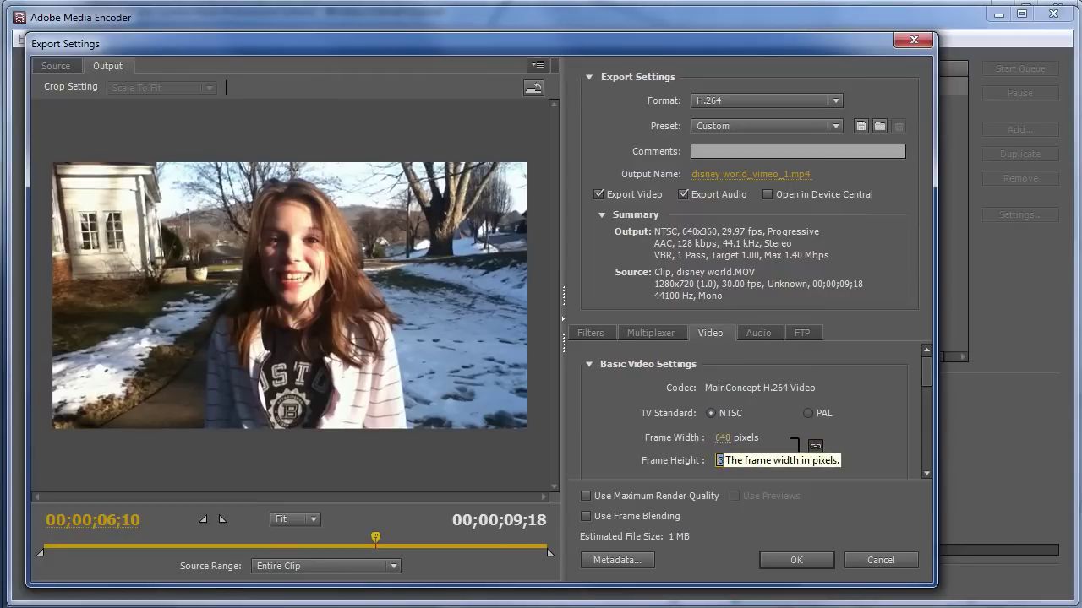
# Step: Set the bitrate to 5 Mbps target and 10 Mbps maximum
pyautogui.moveTo(922, 394); pyautogui.dragTo(925, 451)
pyautogui.click(861, 407)
pyautogui.write('5')
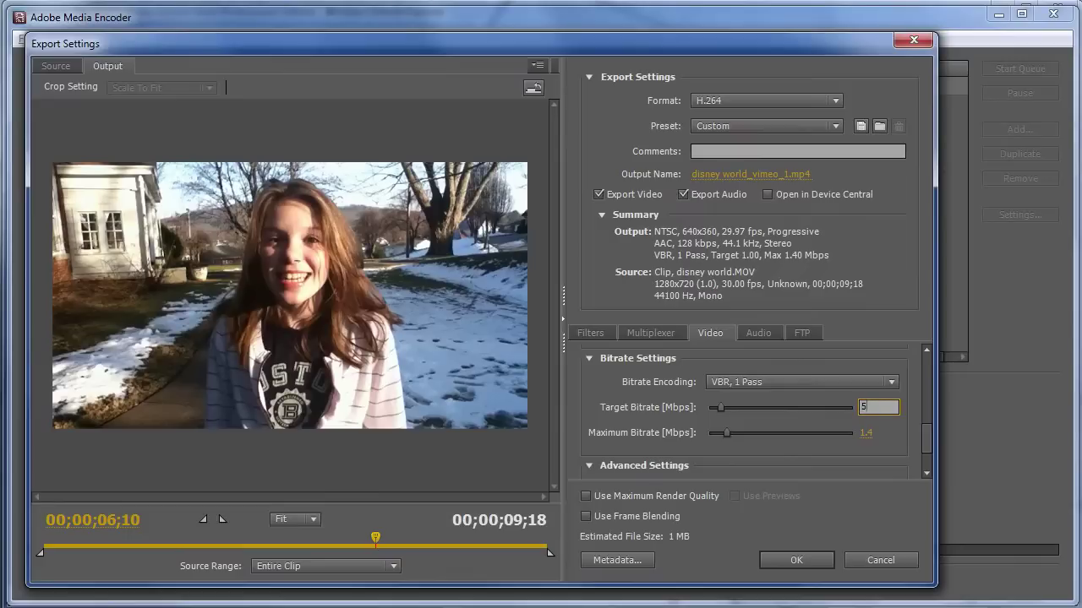
pyautogui.press('Return')
pyautogui.moveTo(856, 437); pyautogui.dragTo(867, 431)
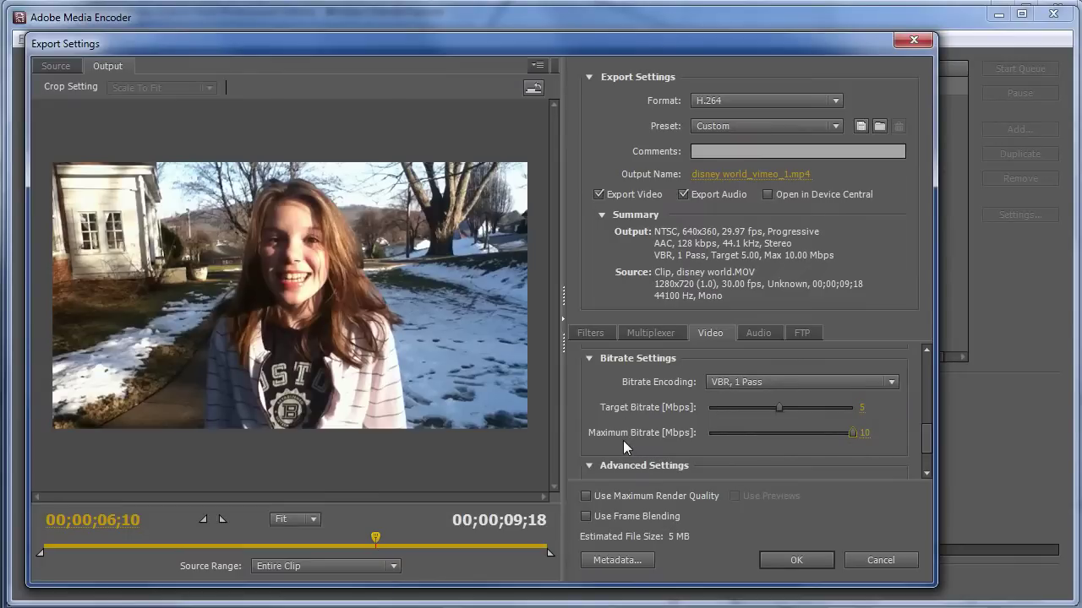
pyautogui.click(763, 128)
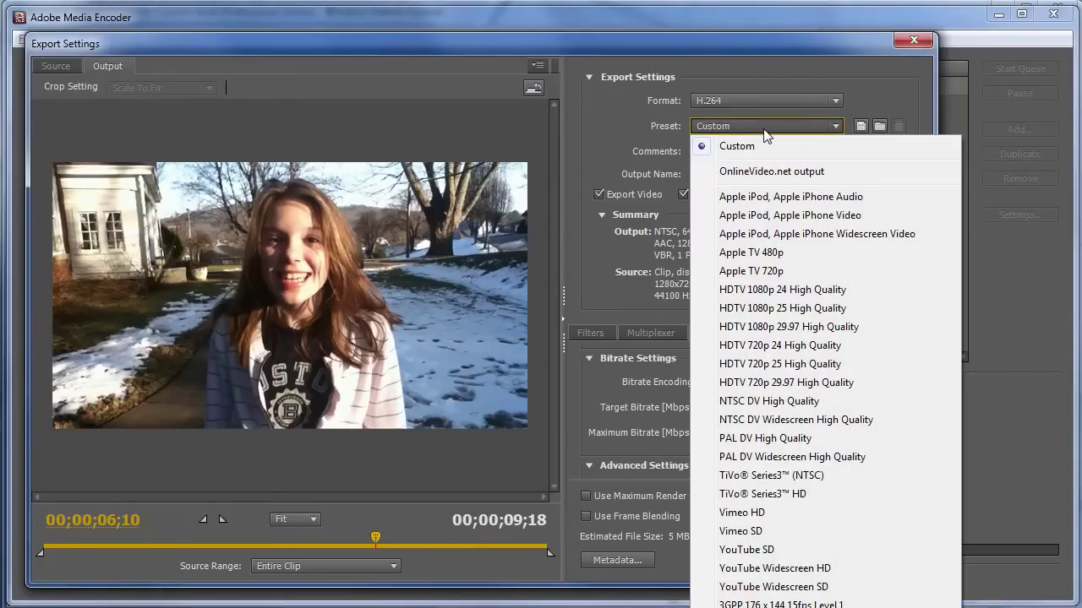
# Step: Apply Apple iPod, Apple iPhone Video at 5 Mbps target, 10 Mbps maximum, then review audio settings
pyautogui.click(851, 216)
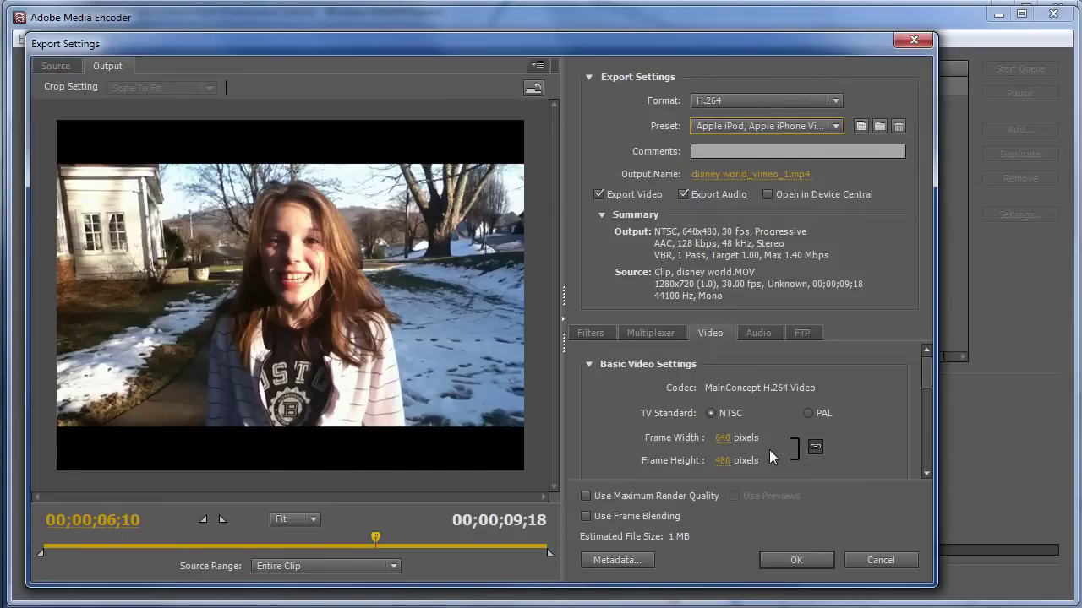
pyautogui.moveTo(929, 389); pyautogui.dragTo(928, 451)
pyautogui.click(863, 432)
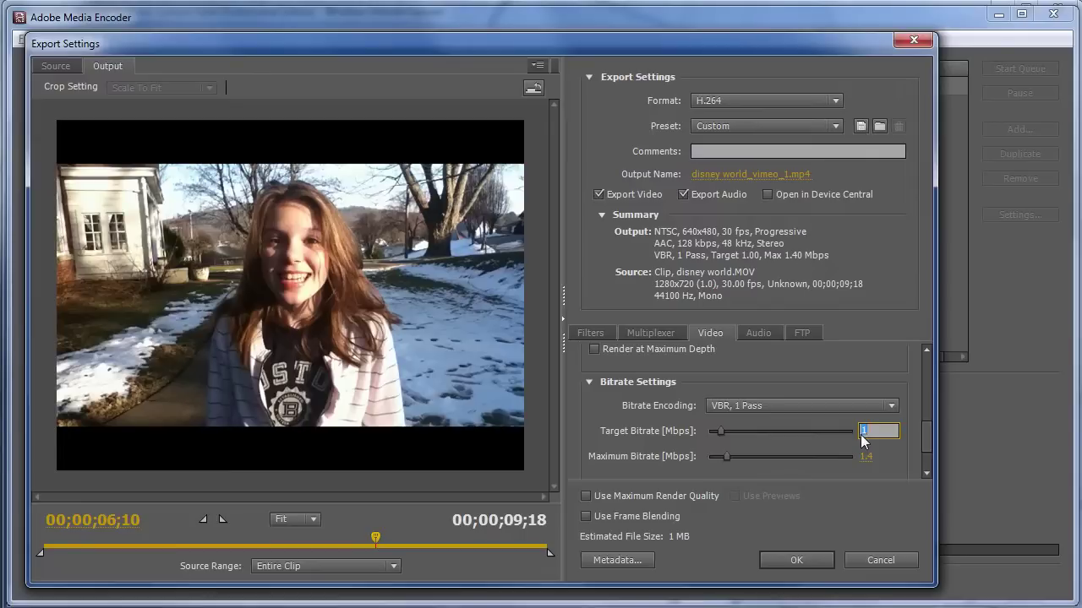
pyautogui.write('5')
pyautogui.press('Tab')
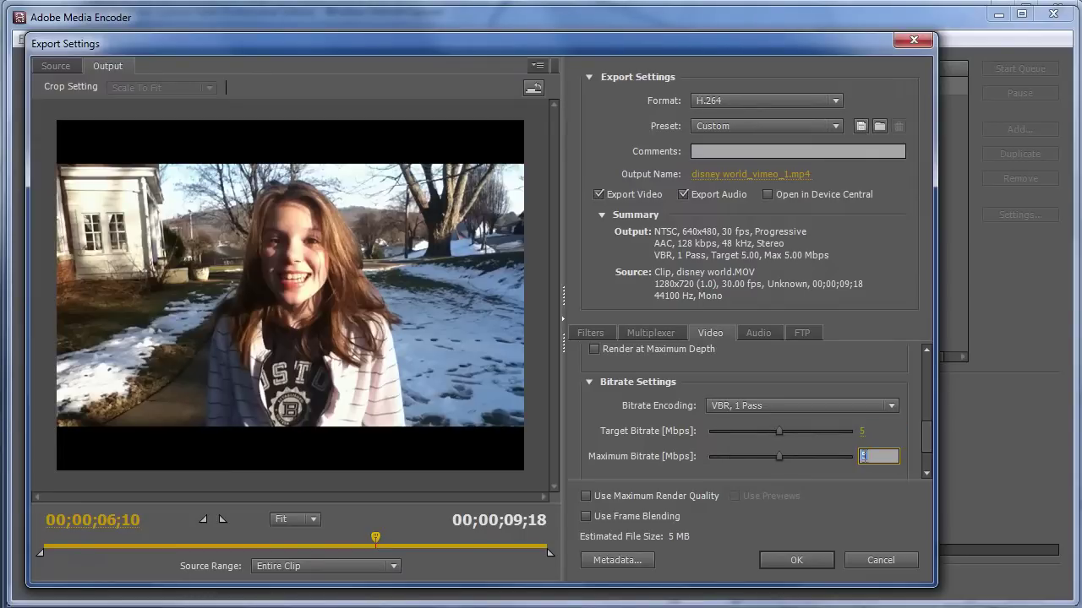
pyautogui.write('10')
pyautogui.click(759, 334)
pyautogui.moveTo(929, 370); pyautogui.dragTo(925, 420)
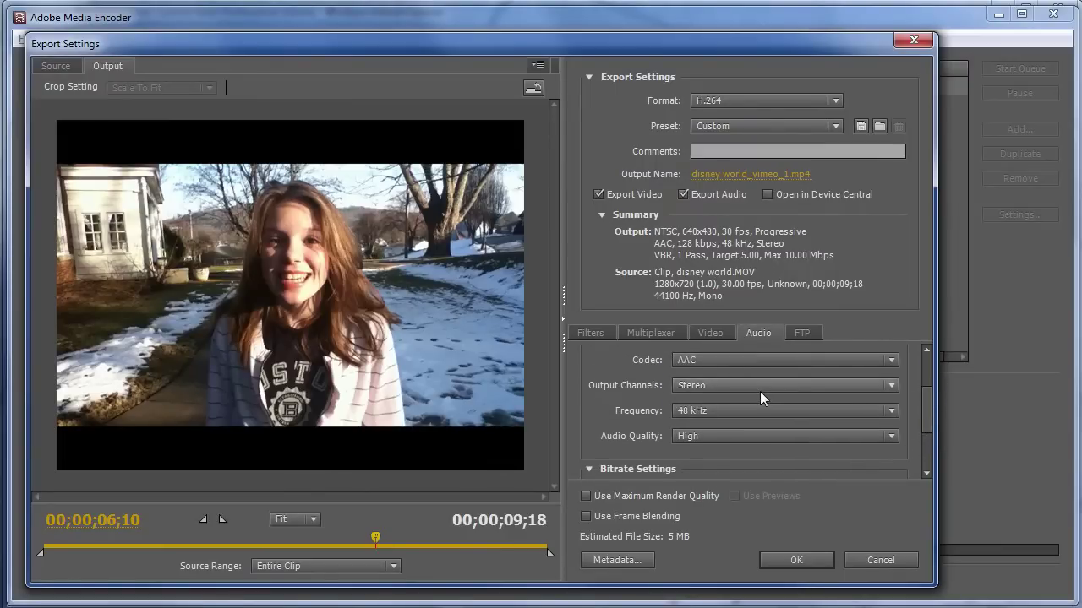
# Step: Apply the Apple TV 720p preset for a 1280x720, 23.976 fps export
pyautogui.click(713, 337)
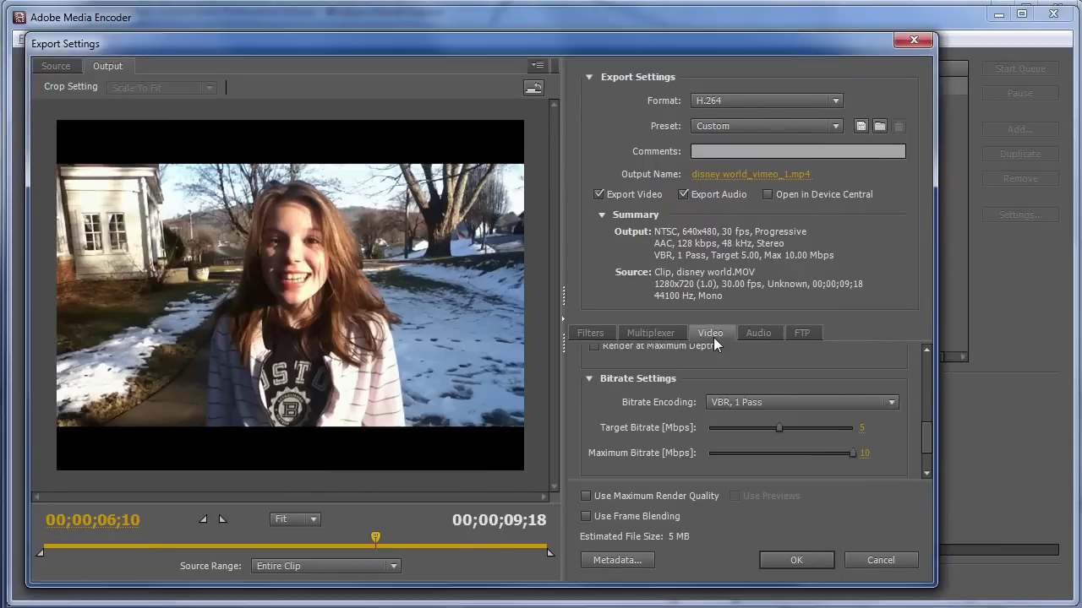
pyautogui.click(764, 126)
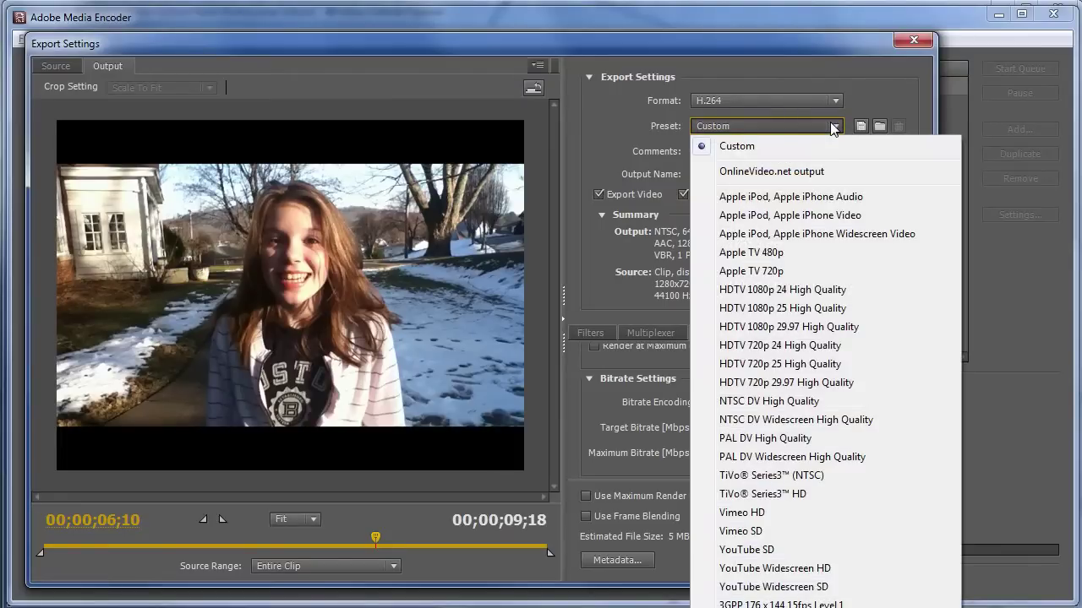
pyautogui.click(759, 272)
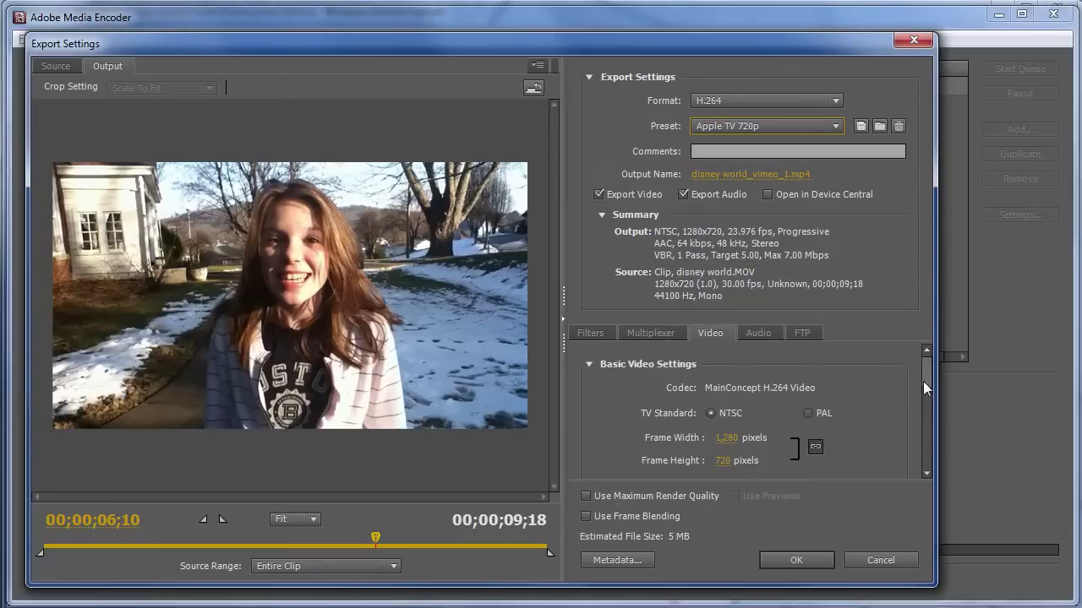
# Step: Set the target bitrate to 10 Mbps and enter 15 for maximum bitrate (shows 14)
pyautogui.moveTo(923, 387); pyautogui.dragTo(927, 453)
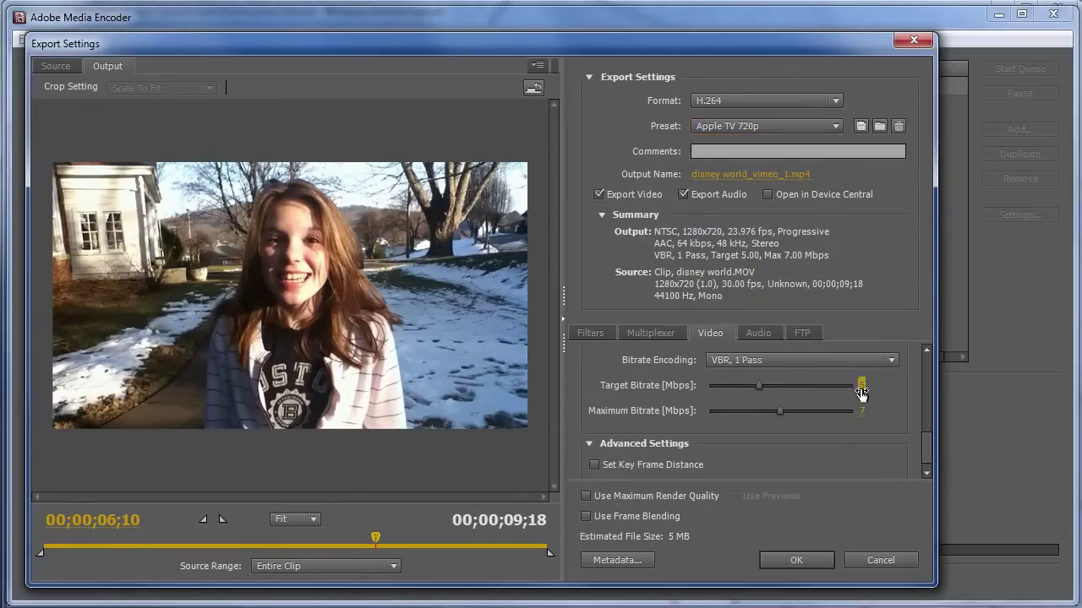
pyautogui.click(860, 385)
pyautogui.write('10')
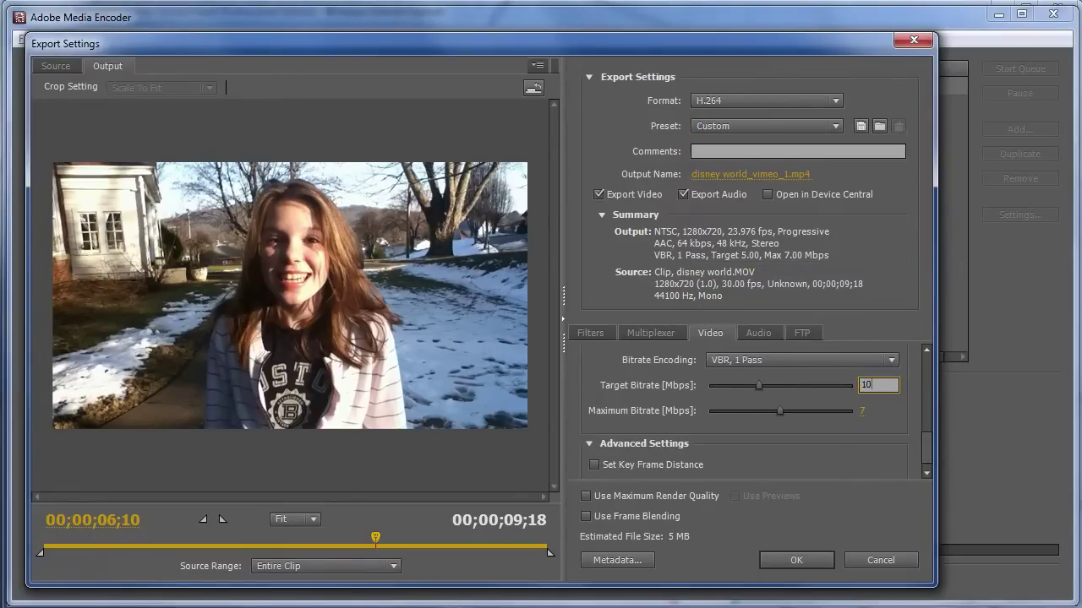
pyautogui.click(862, 413)
pyautogui.write('15')
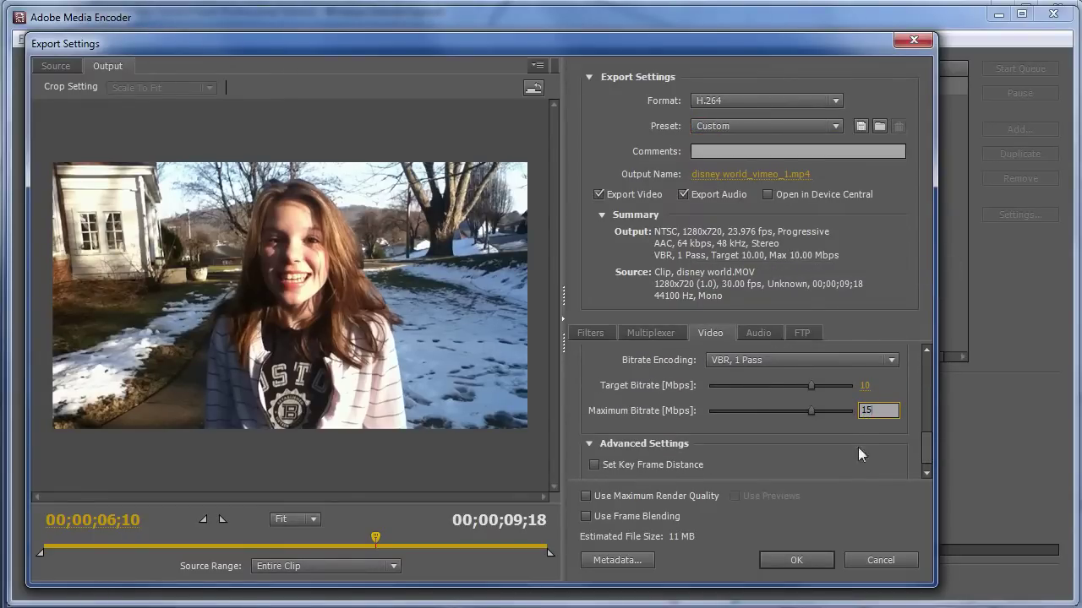
pyautogui.press('Return')
pyautogui.click(757, 333)
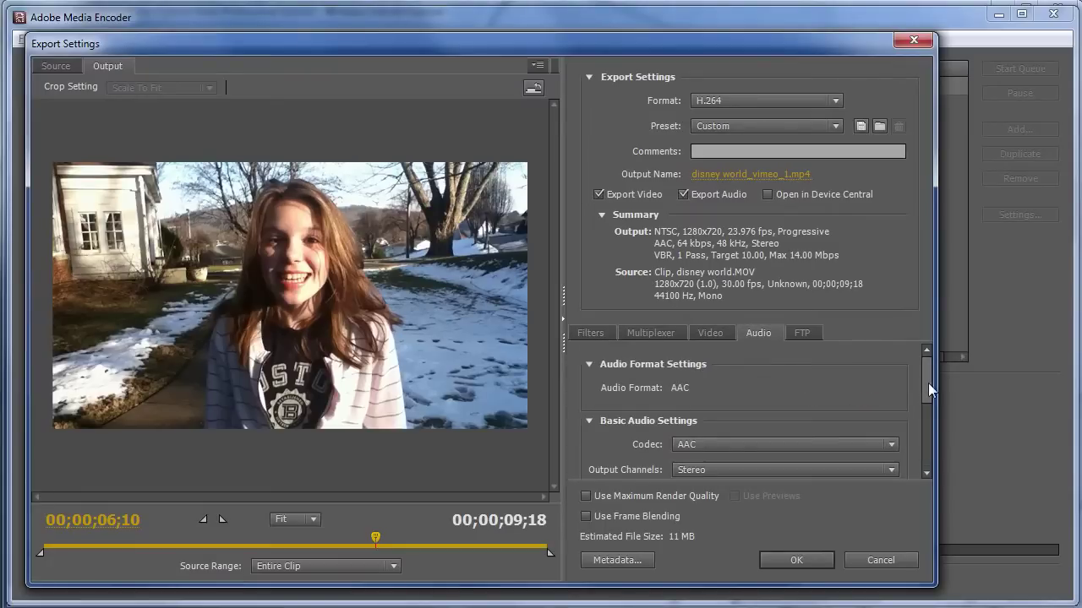
# Step: Change the AAC stereo audio bitrate from 64 to 128 kbps
pyautogui.moveTo(928, 389); pyautogui.dragTo(868, 438)
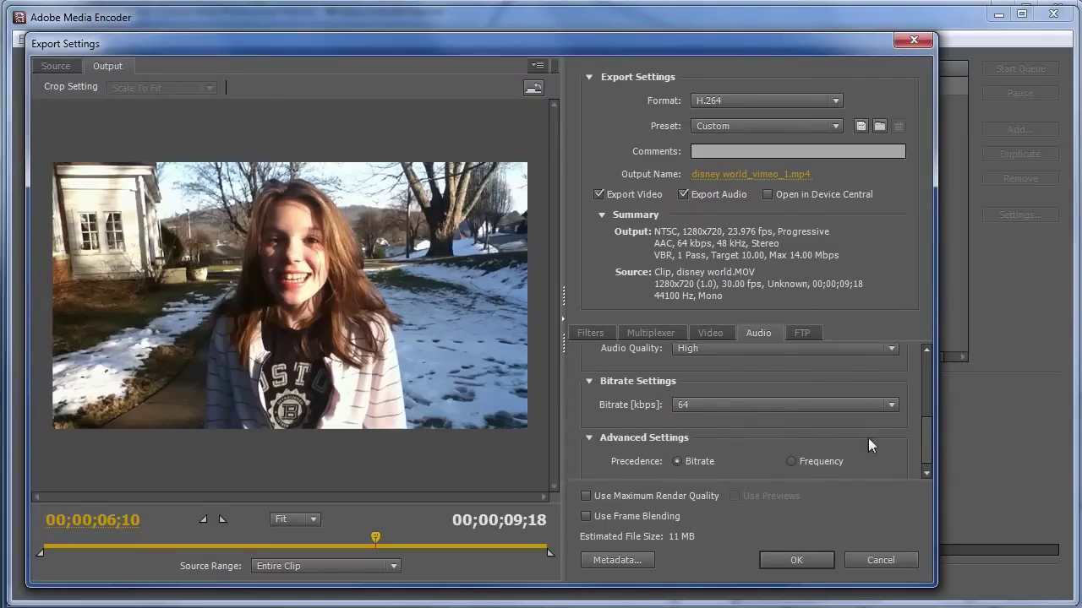
pyautogui.click(745, 418)
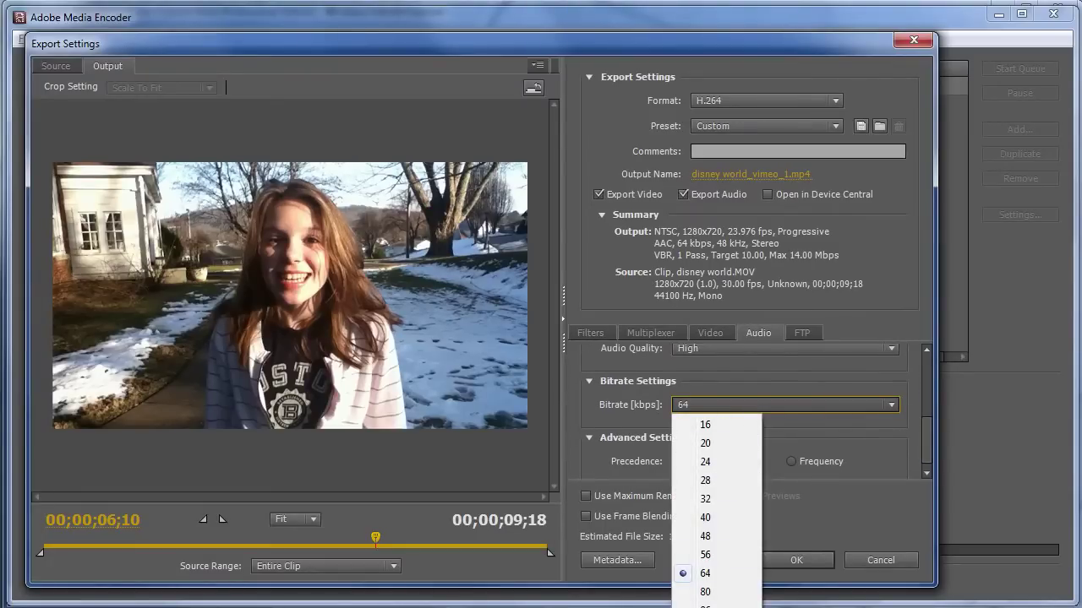
pyautogui.press('Down')
pyautogui.press('Down')
pyautogui.press('Down')
pyautogui.press('Down')
pyautogui.press('Return')
pyautogui.moveTo(920, 444); pyautogui.dragTo(927, 384)
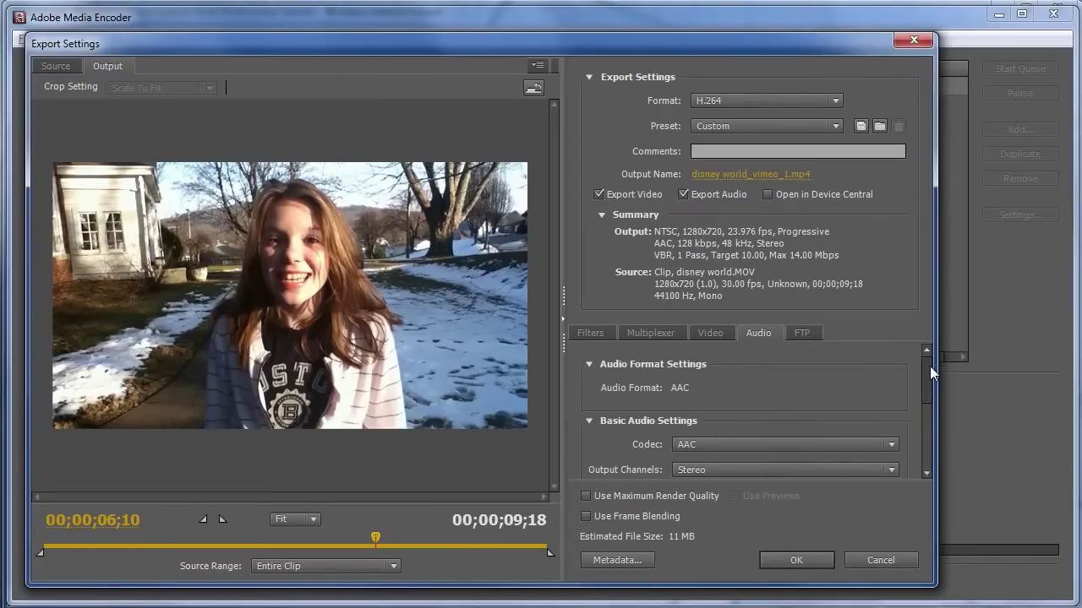
# Step: Save the output as disney world_vimeo_1.mp4 on the Desktop and start the encoding queue
pyautogui.click(778, 182)
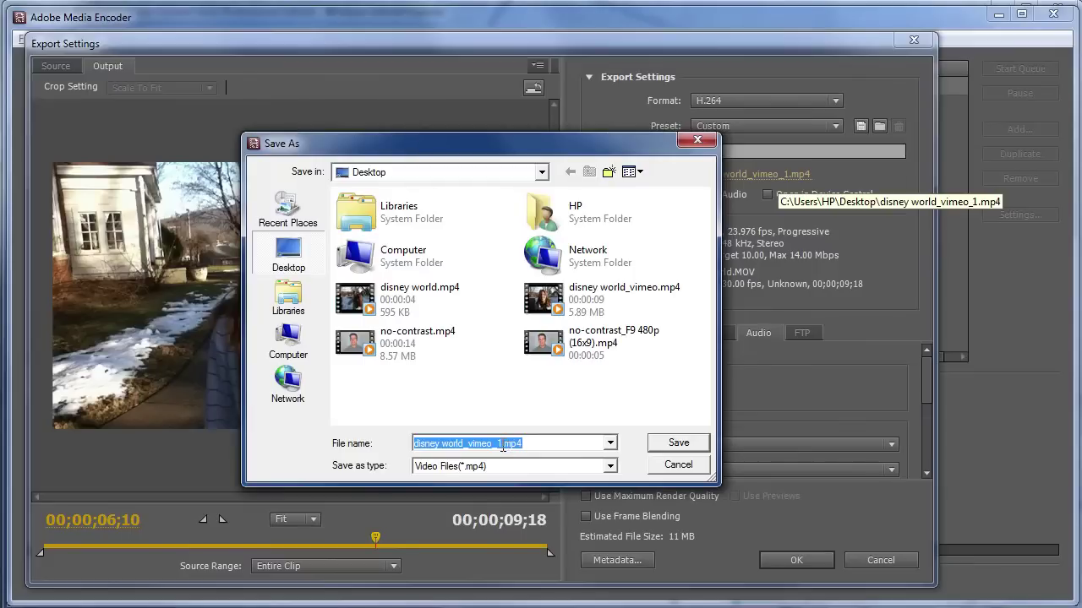
pyautogui.click(675, 442)
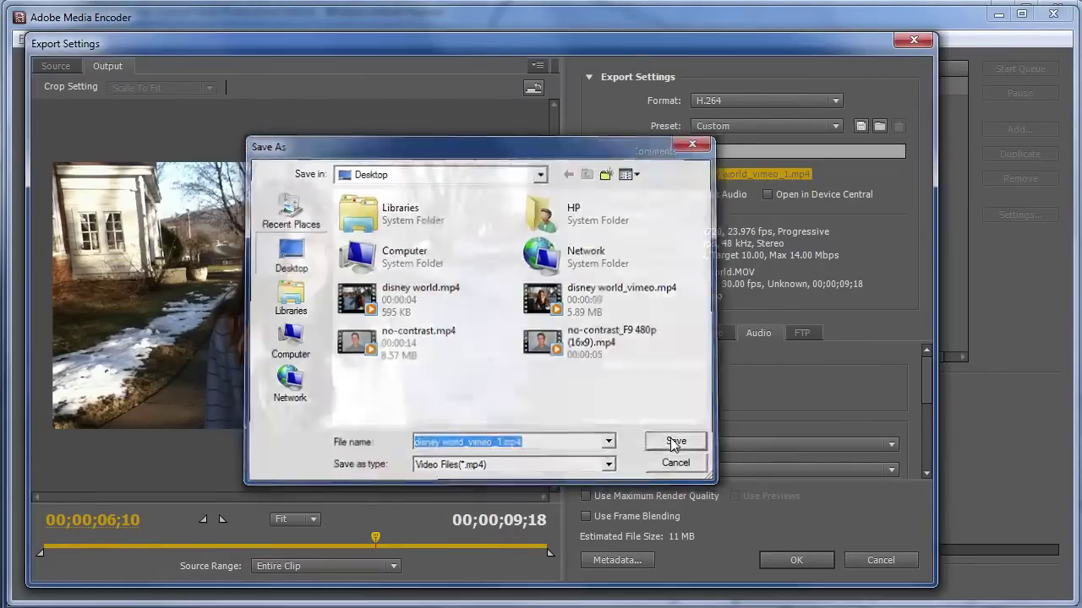
pyautogui.click(796, 560)
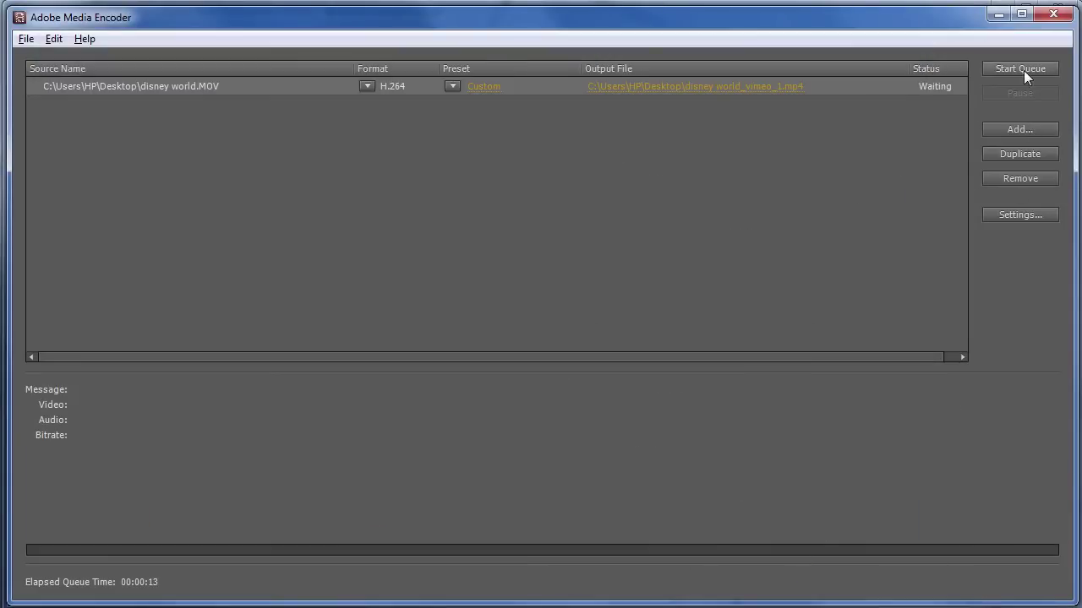
pyautogui.click(1023, 70)
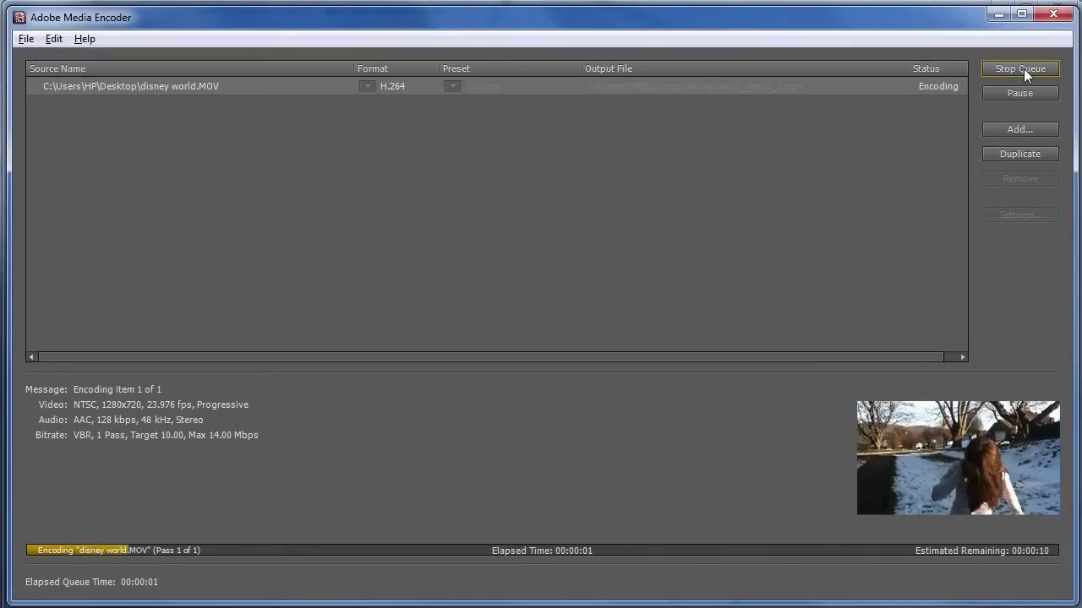